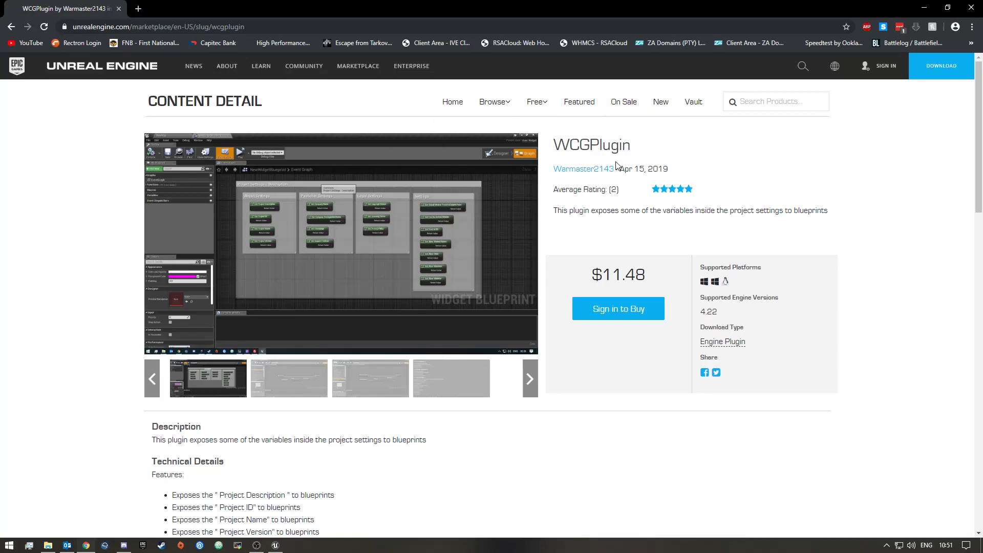
- Read through the WCGPlugin product page, highlighting its title, feature list and $11.48 price
{"action": "double_click", "coordinate": [576, 145]}
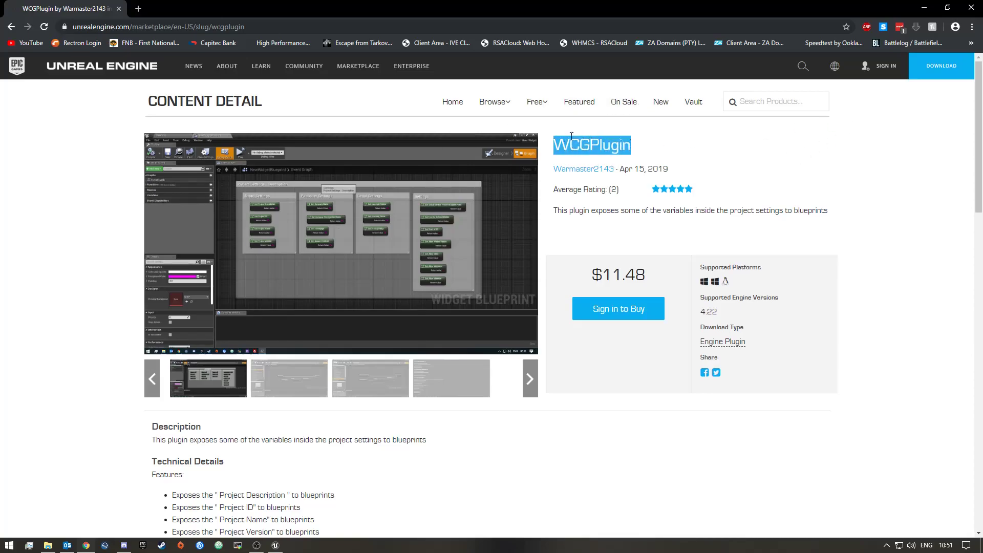
{"action": "left_click", "coordinate": [642, 147]}
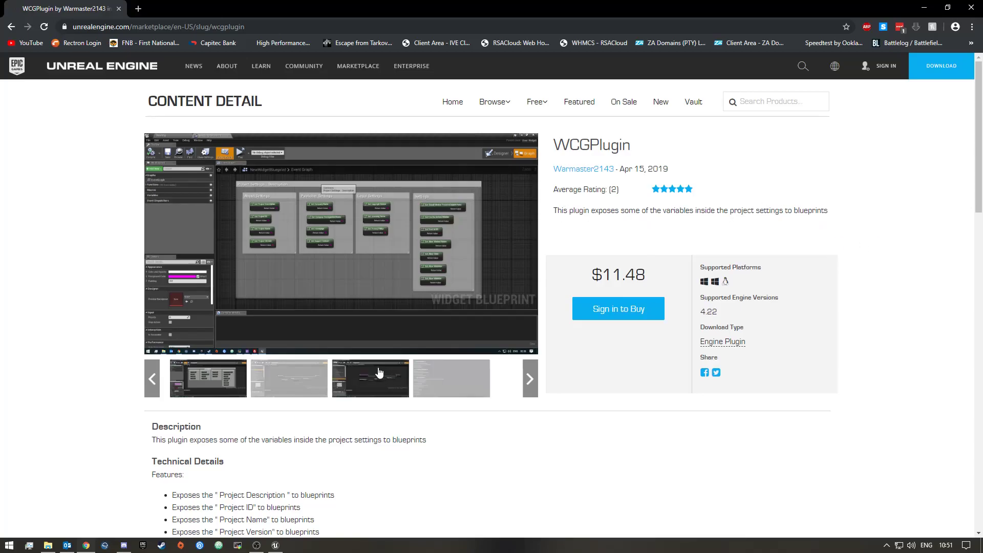
{"action": "scroll", "coordinate": [377, 373], "scroll_direction": "down", "scroll_amount": 3}
{"action": "scroll", "coordinate": [379, 371], "scroll_direction": "down", "scroll_amount": 1}
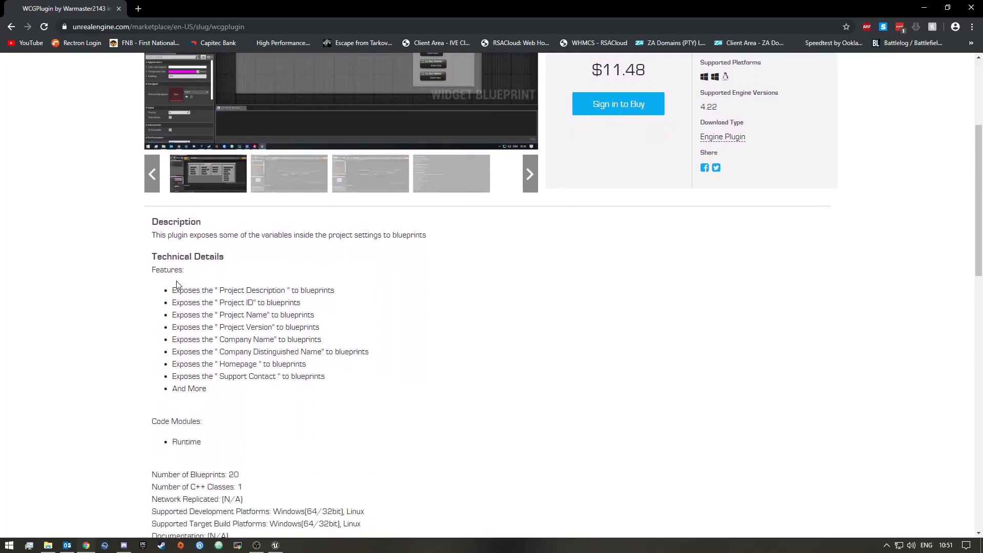
{"action": "left_click_drag", "start_coordinate": [172, 295], "coordinate": [212, 393]}
{"action": "left_click", "coordinate": [212, 393]}
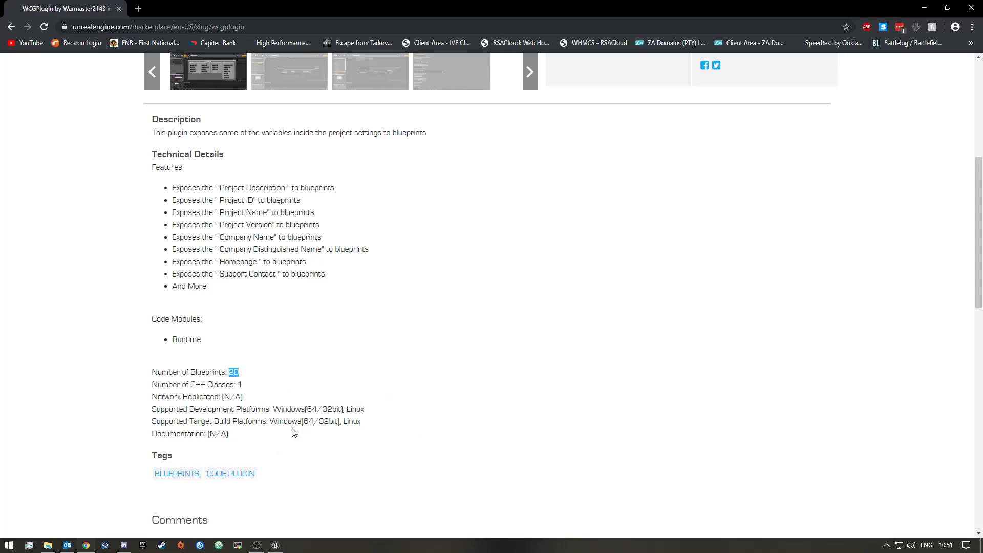
{"action": "left_click", "coordinate": [238, 436]}
{"action": "scroll", "coordinate": [334, 415], "scroll_direction": "up", "scroll_amount": 6}
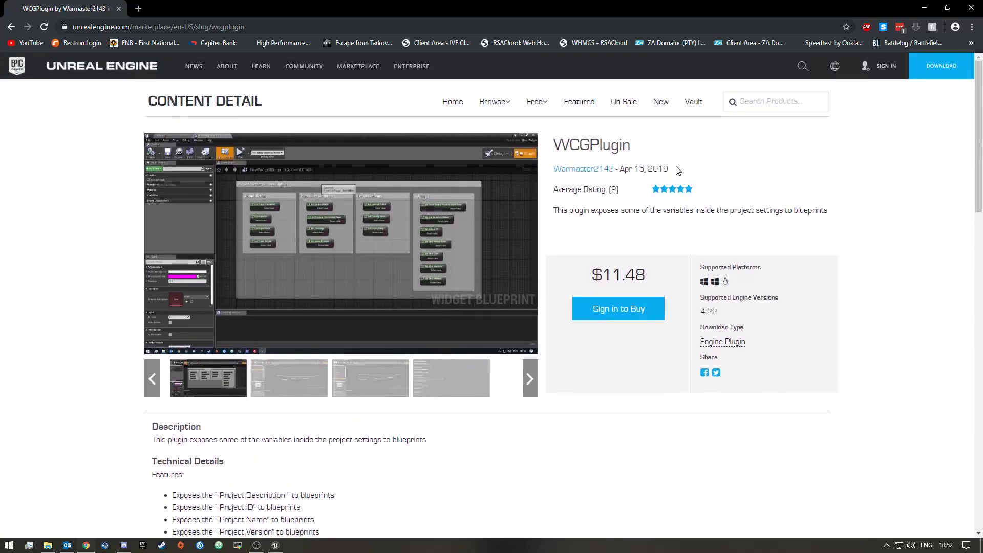
{"action": "left_click_drag", "start_coordinate": [593, 276], "coordinate": [653, 276]}
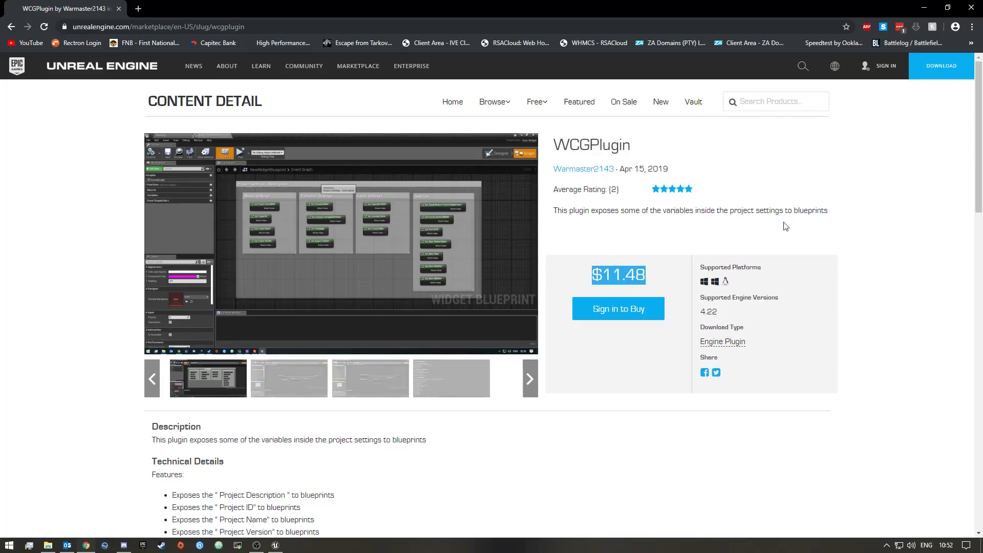
- Browse the product's screenshot gallery, including the window resize graph and Widget Blueprint graph
{"action": "left_click", "coordinate": [349, 247]}
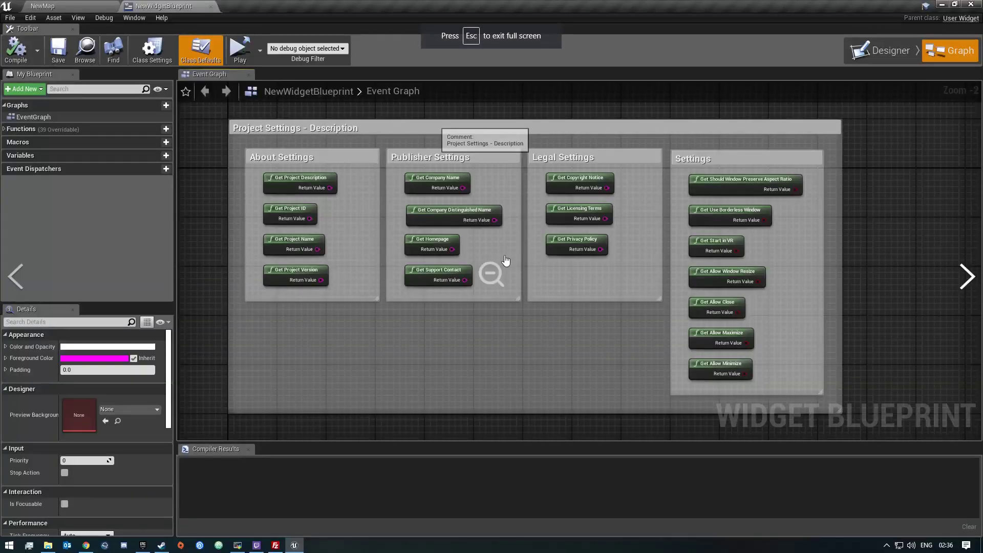
{"action": "left_click", "coordinate": [968, 278]}
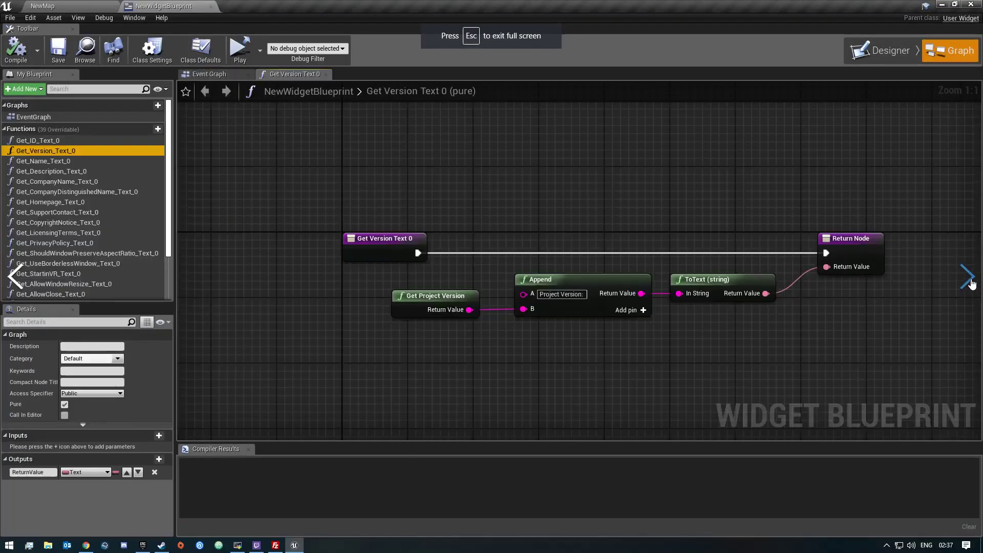
{"action": "left_click", "coordinate": [970, 282]}
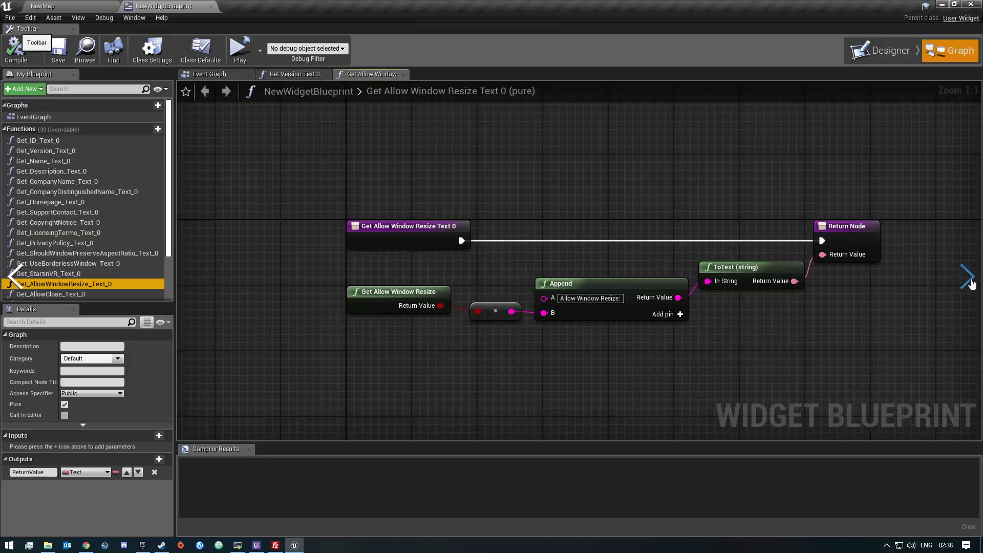
{"action": "left_click", "coordinate": [967, 279]}
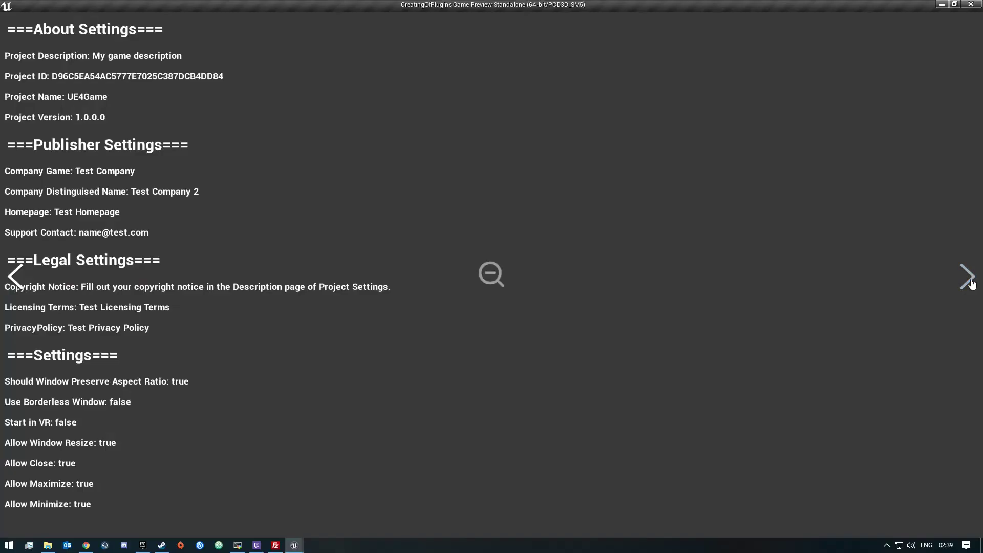
{"action": "key", "text": "Escape"}
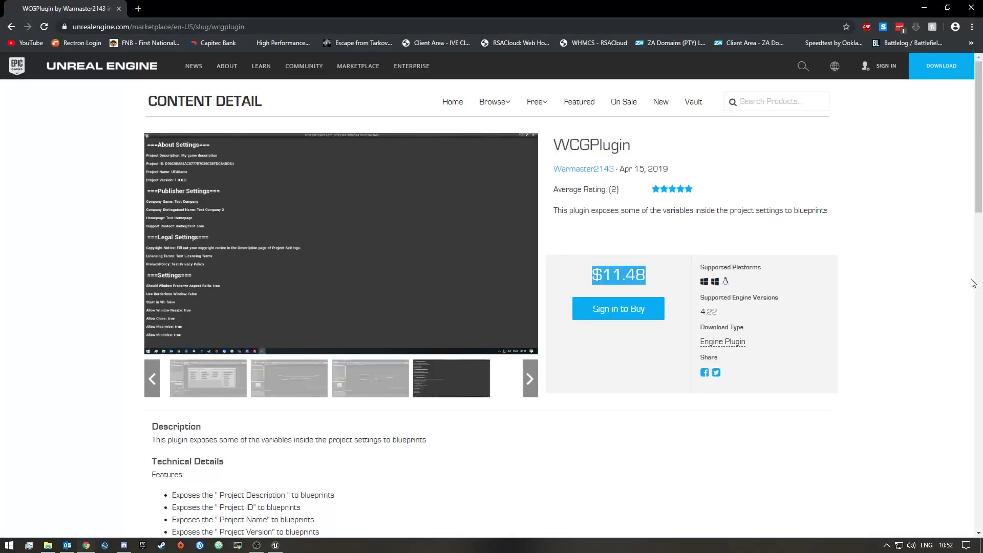
{"action": "left_click", "coordinate": [203, 386]}
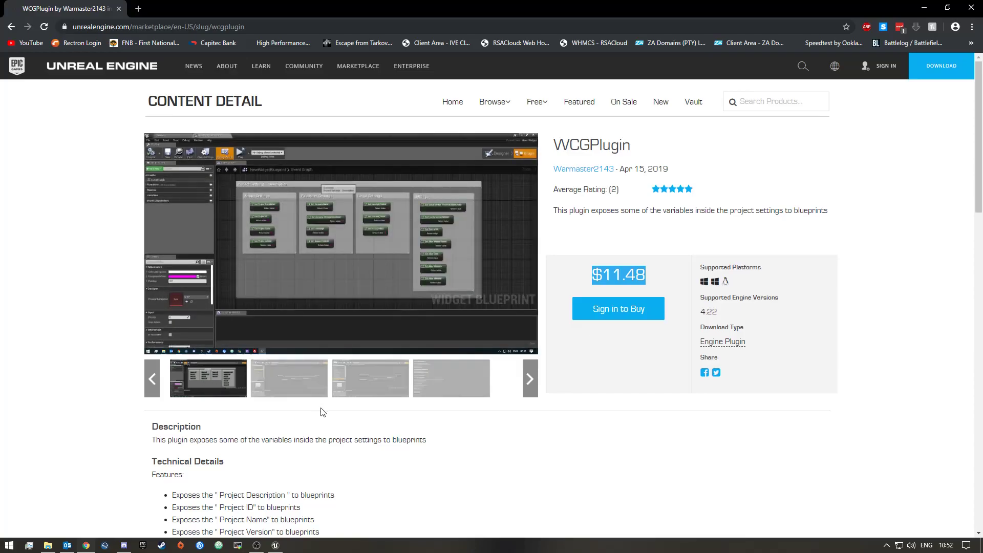
{"action": "left_click", "coordinate": [617, 447]}
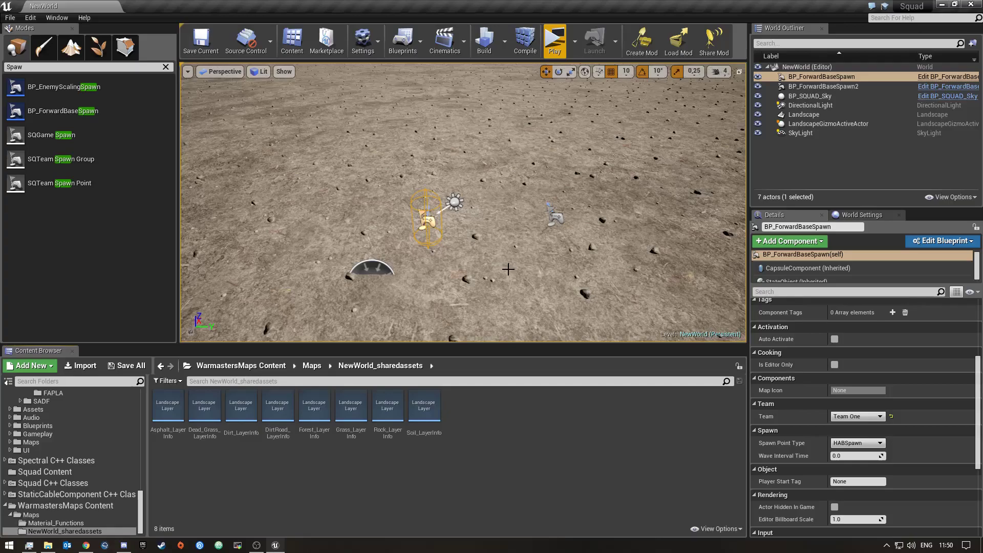
- Look over the landscape and clear the 'Spaw' filter so all placeable classes are listed
{"action": "right_click_drag", "start_coordinate": [507, 269], "coordinate": [527, 255]}
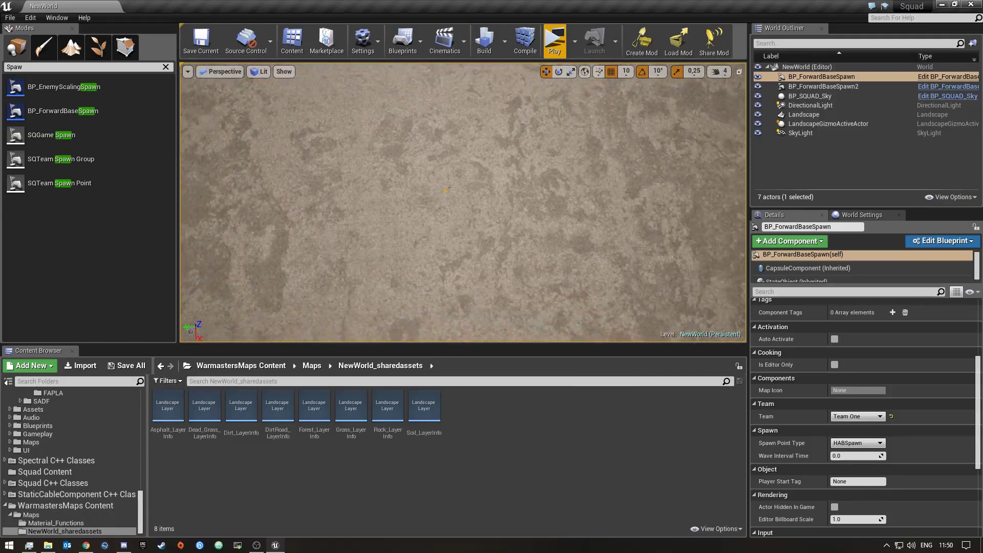
{"action": "scroll", "coordinate": [462, 201], "scroll_direction": "down", "scroll_amount": 2}
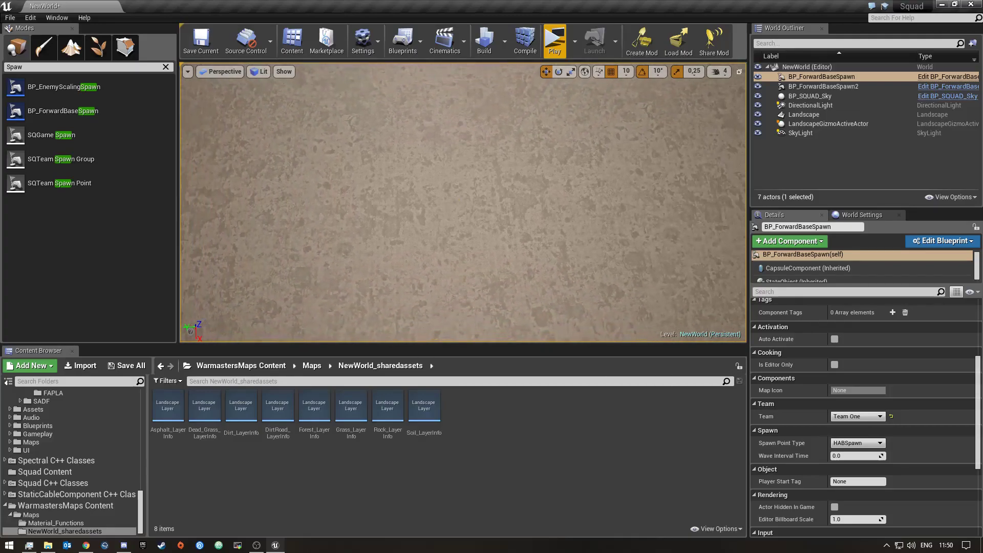
{"action": "right_click_drag", "start_coordinate": [463, 202], "coordinate": [487, 205]}
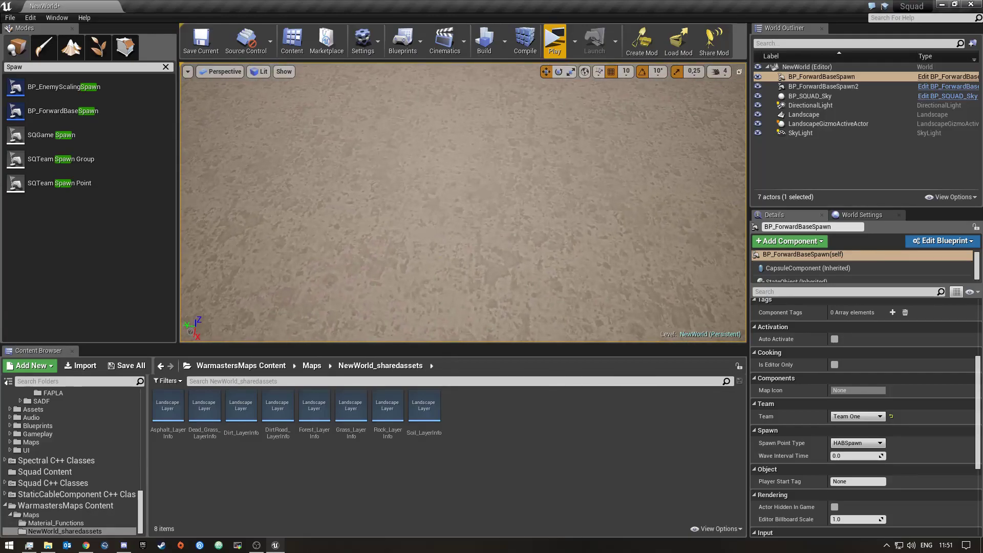
{"action": "left_click", "coordinate": [166, 67]}
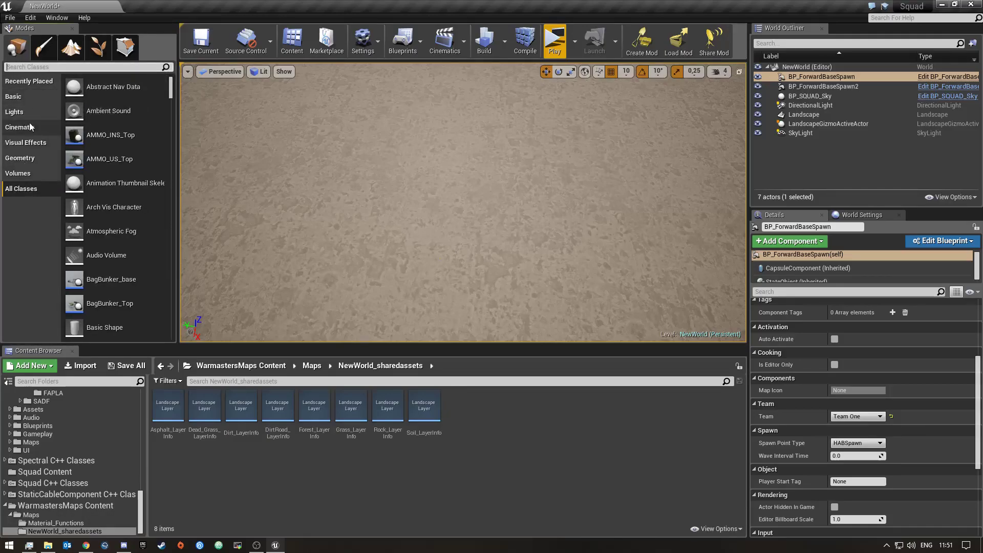
- Place the first Empty Actor from the Basic category into the level
{"action": "left_click", "coordinate": [26, 96]}
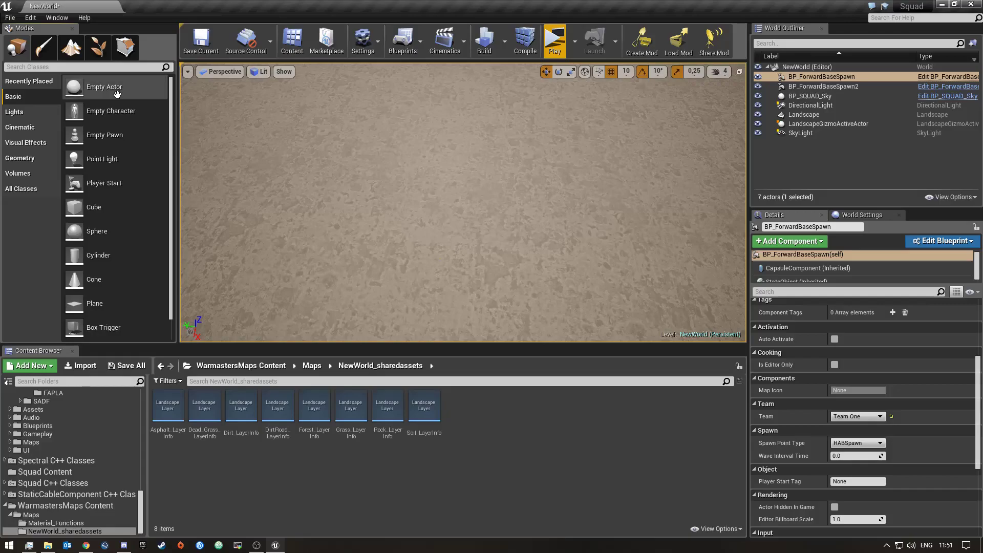
{"action": "right_click_drag", "start_coordinate": [333, 174], "coordinate": [334, 165]}
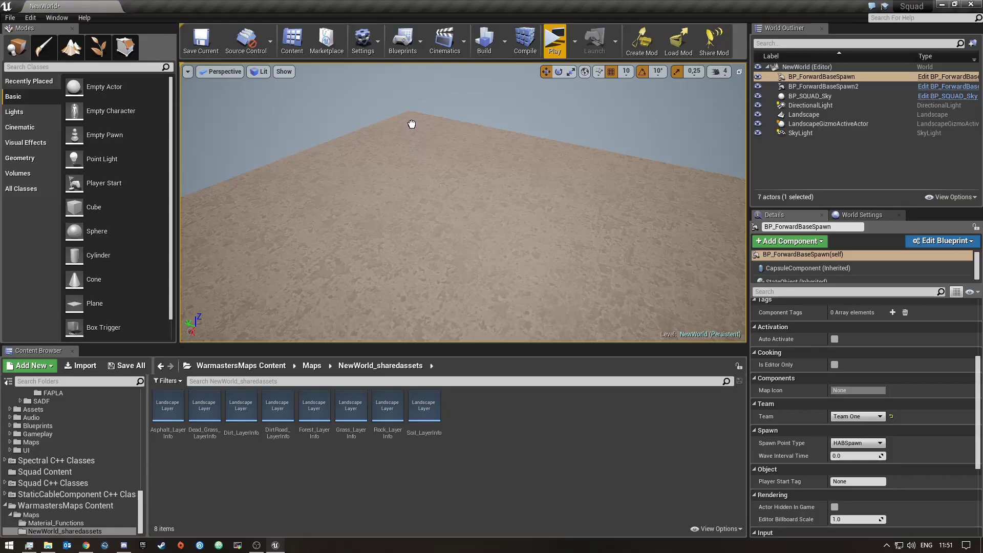
{"action": "left_click_drag", "start_coordinate": [412, 123], "coordinate": [410, 121]}
{"action": "right_click_drag", "start_coordinate": [432, 226], "coordinate": [443, 211]}
- Drop a second Empty Actor, Actor2, at the opposite side of the landscape
{"action": "left_click_drag", "start_coordinate": [102, 87], "coordinate": [460, 150]}
{"action": "right_click_drag", "start_coordinate": [423, 282], "coordinate": [460, 182]}
{"action": "mouse_move", "coordinate": [499, 110]}
{"action": "right_mouse_down"}
{"action": "mouse_move", "coordinate": [499, 133]}
{"action": "mouse_move", "coordinate": [498, 120]}
{"action": "right_mouse_up"}
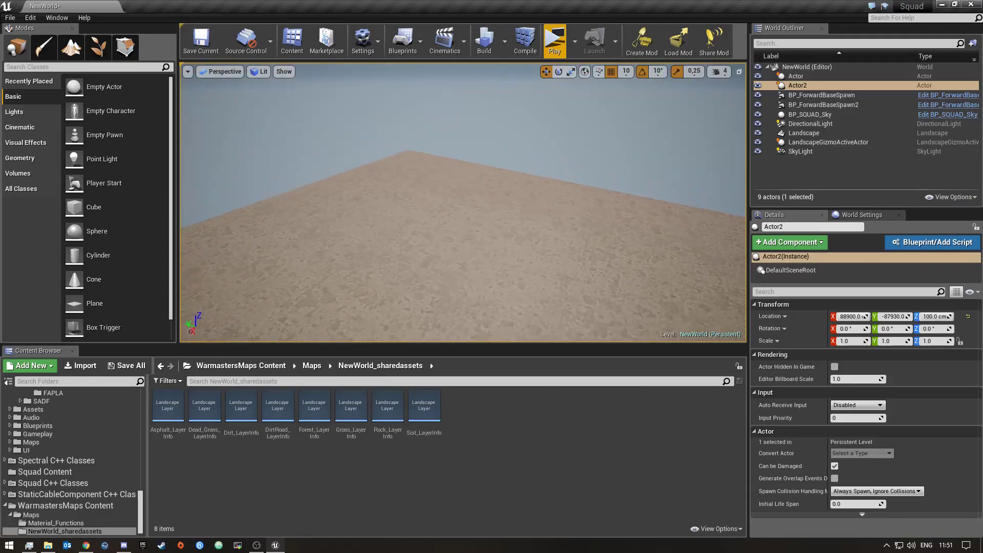
{"action": "right_click_drag", "start_coordinate": [407, 174], "coordinate": [414, 174]}
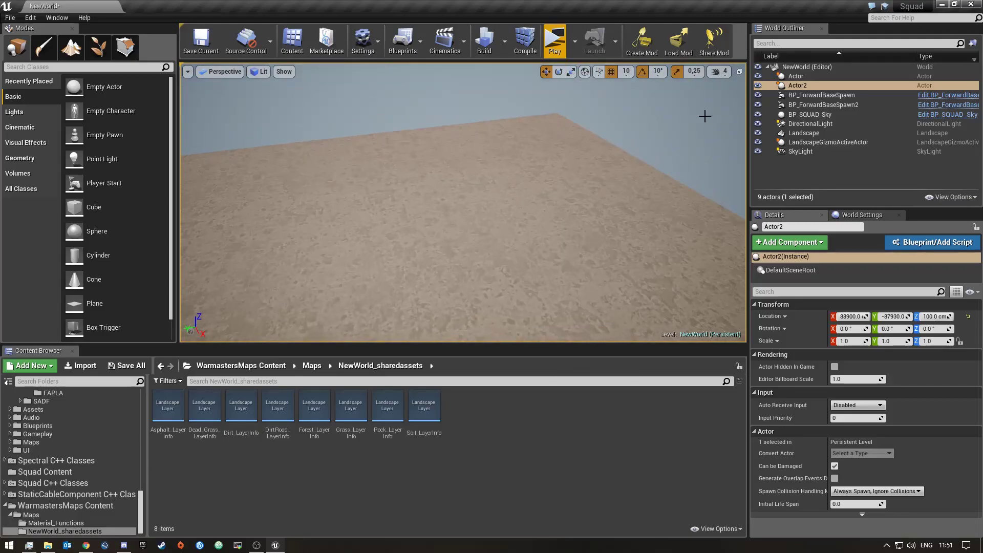
{"action": "left_click", "coordinate": [855, 216]}
- In the Minimap settings, pick Actor for Corner Zero and Actor2 for Corner One
{"action": "scroll", "coordinate": [880, 298], "scroll_direction": "down", "scroll_amount": 3}
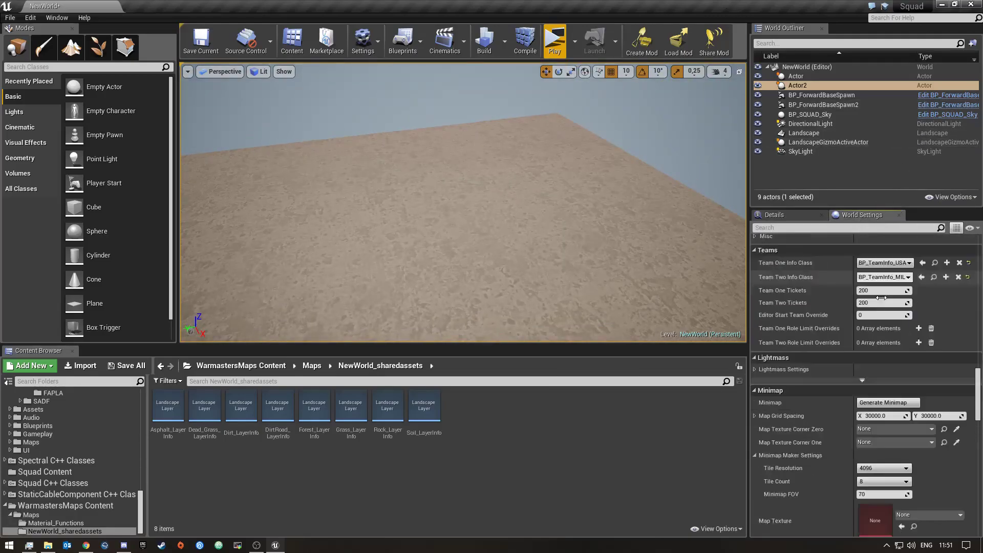
{"action": "scroll", "coordinate": [881, 298], "scroll_direction": "down", "scroll_amount": 3}
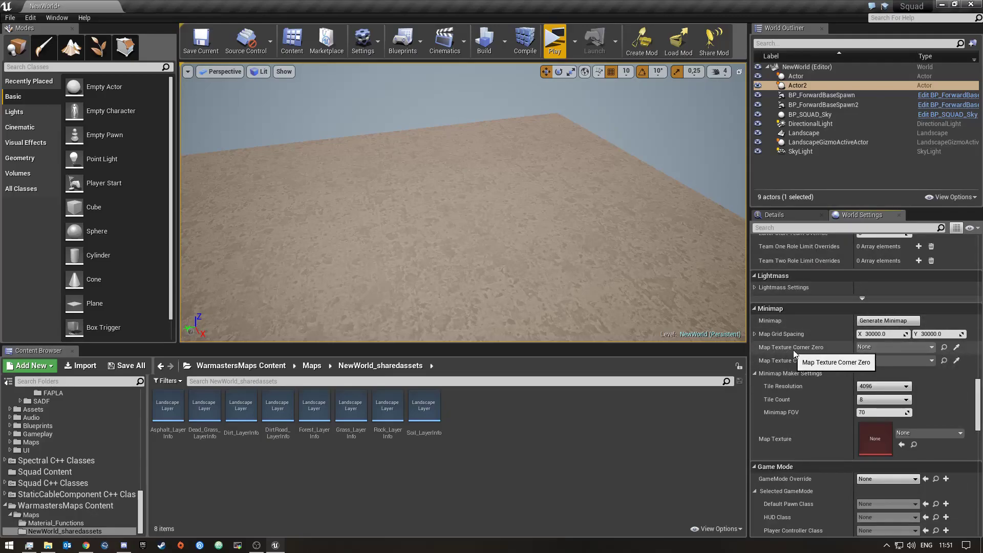
{"action": "left_click", "coordinate": [895, 349]}
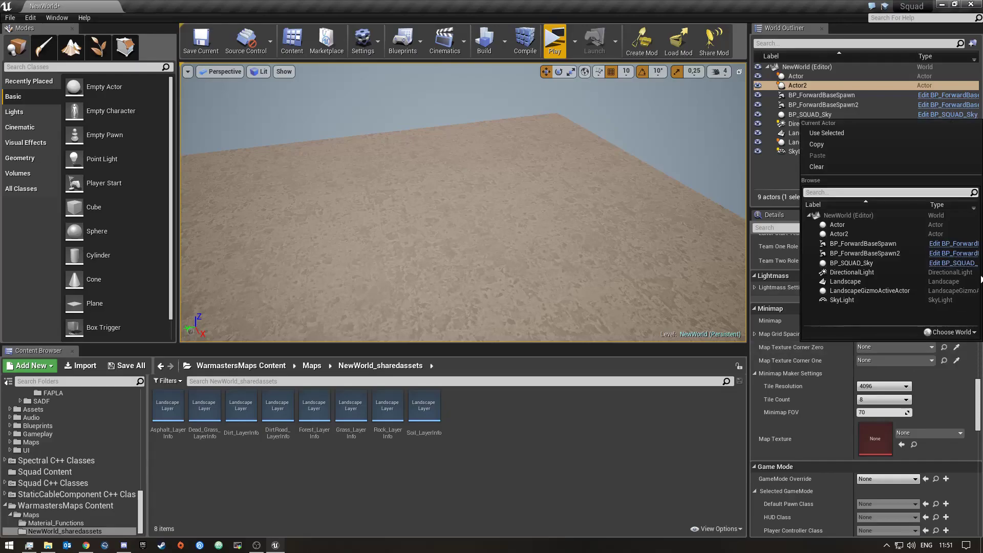
{"action": "left_click", "coordinate": [837, 225]}
{"action": "left_click", "coordinate": [890, 361]}
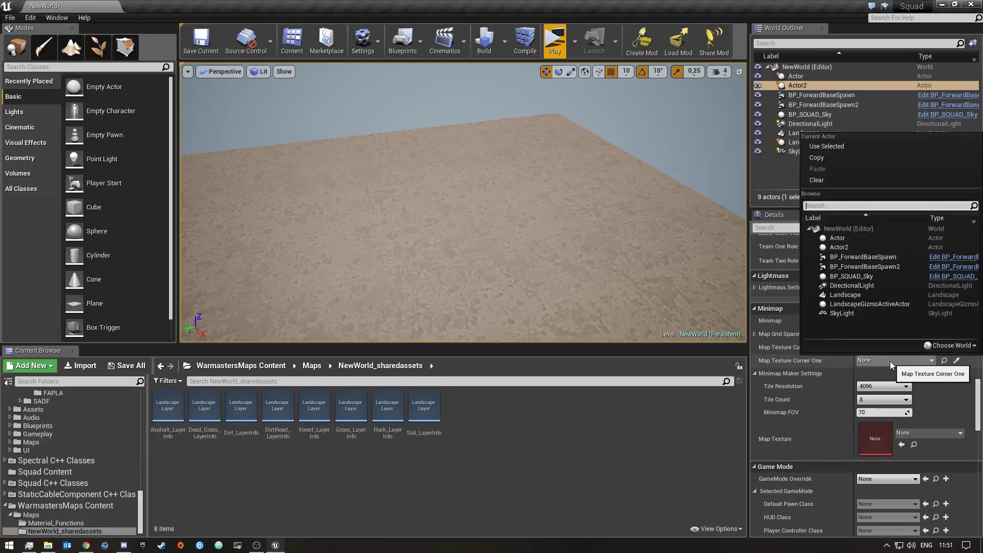
{"action": "left_click", "coordinate": [854, 248]}
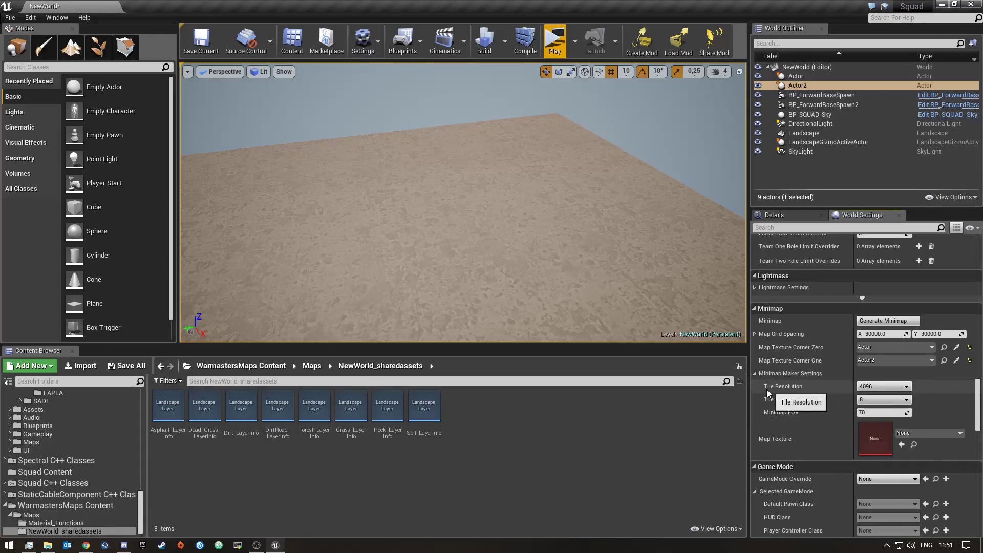
{"action": "left_click", "coordinate": [881, 384]}
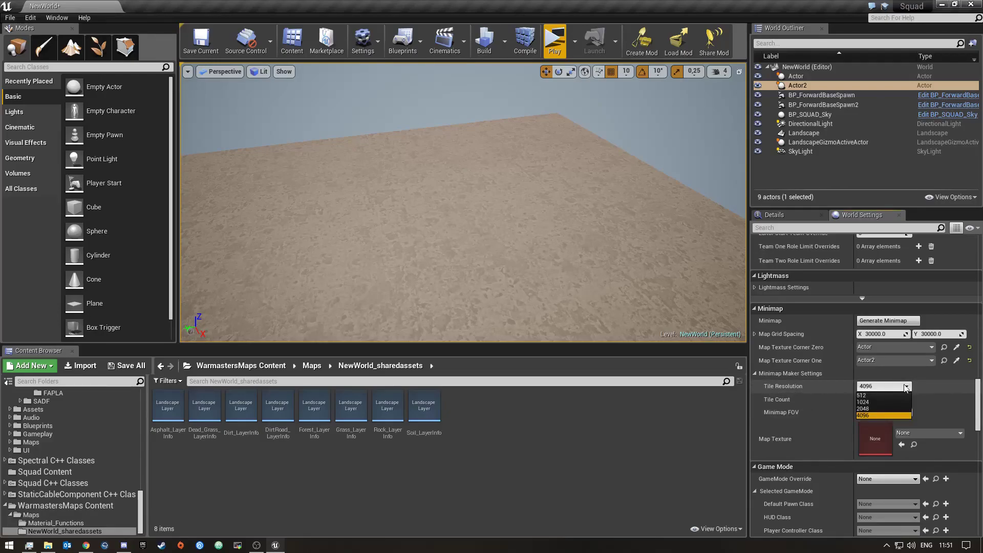
- Set Tile Resolution to 2048 and Tile Count to 1, then generate the minimap
{"action": "left_click", "coordinate": [874, 407]}
{"action": "left_click", "coordinate": [870, 399]}
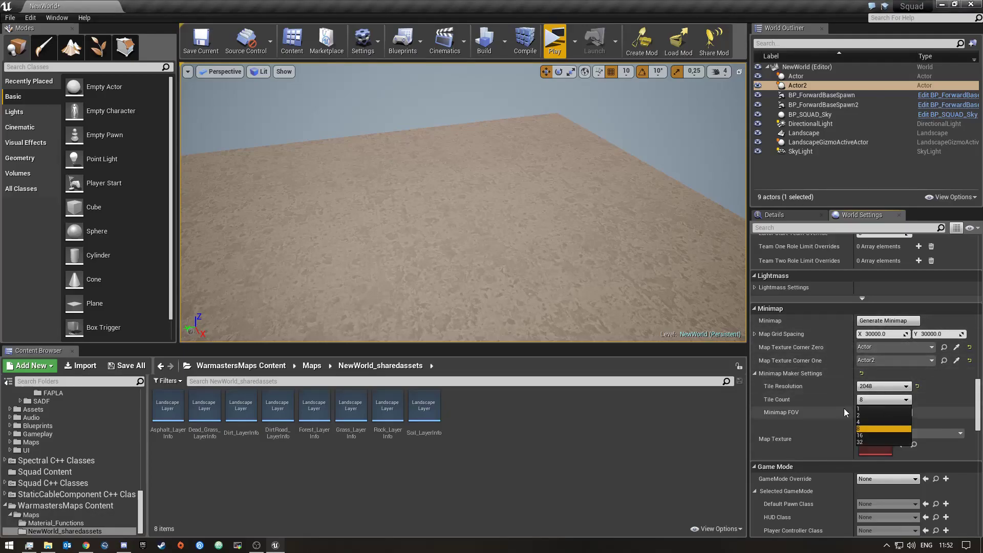
{"action": "left_click", "coordinate": [870, 409]}
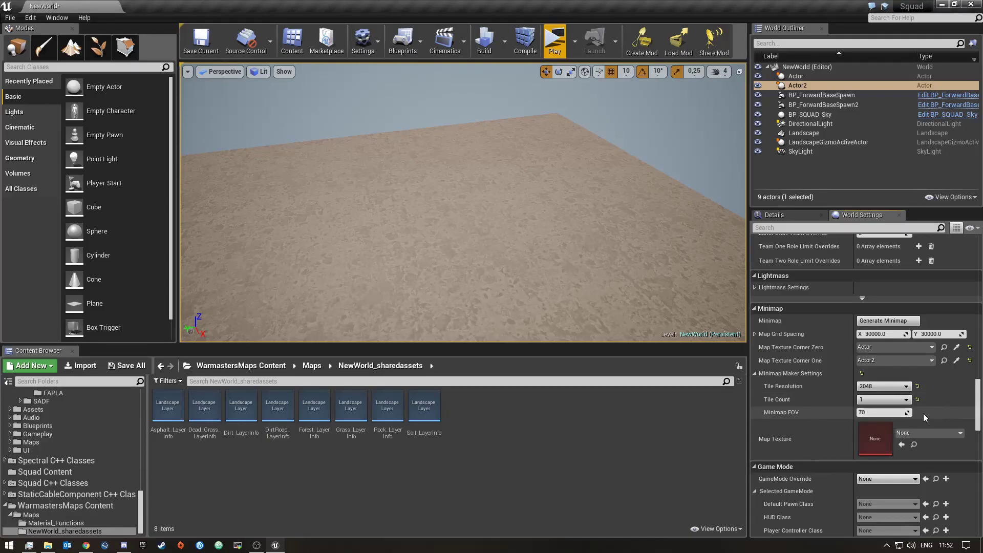
{"action": "left_click", "coordinate": [879, 322]}
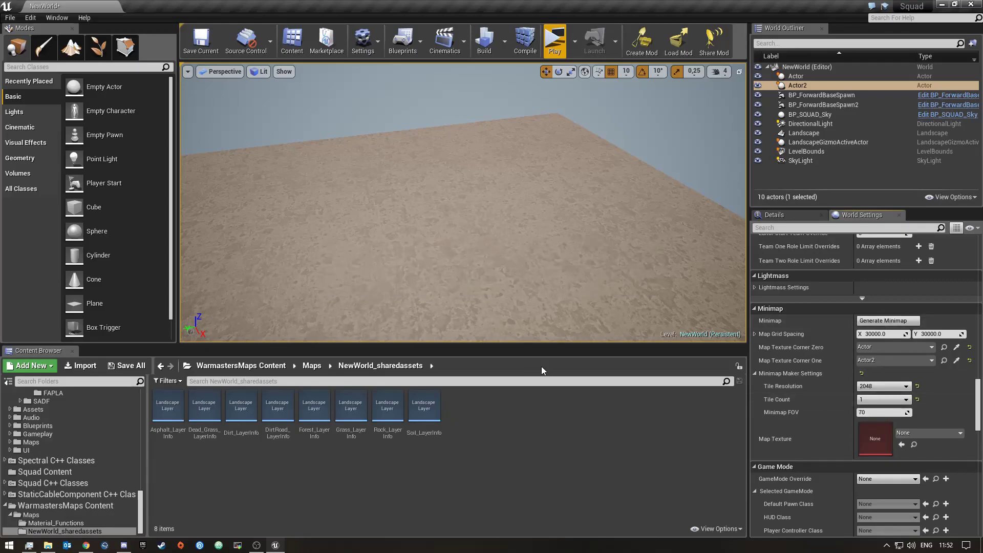
- Assign NewWorld_Minimap-0_0 from the Maps folder as the Map Texture and save all
{"action": "left_click", "coordinate": [312, 366]}
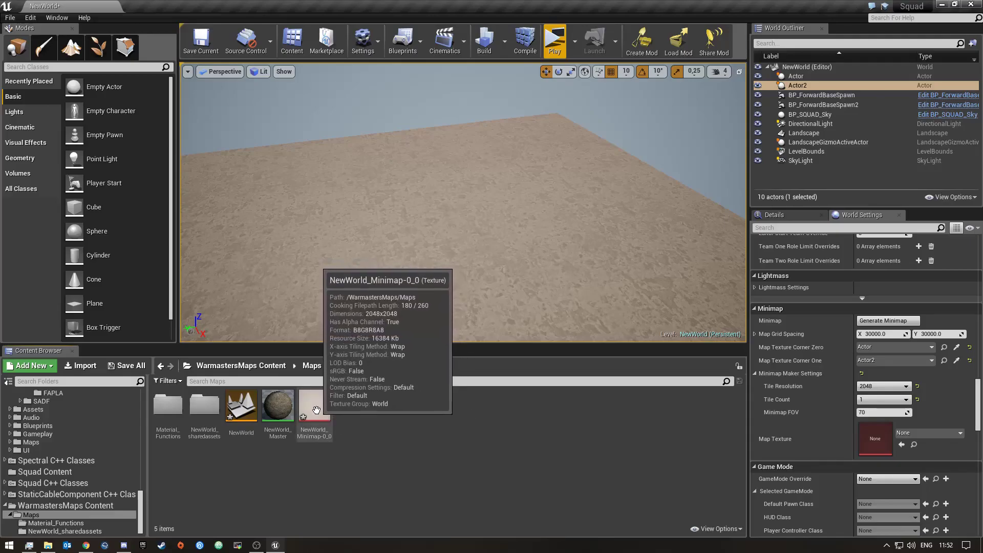
{"action": "left_click_drag", "start_coordinate": [326, 414], "coordinate": [913, 441]}
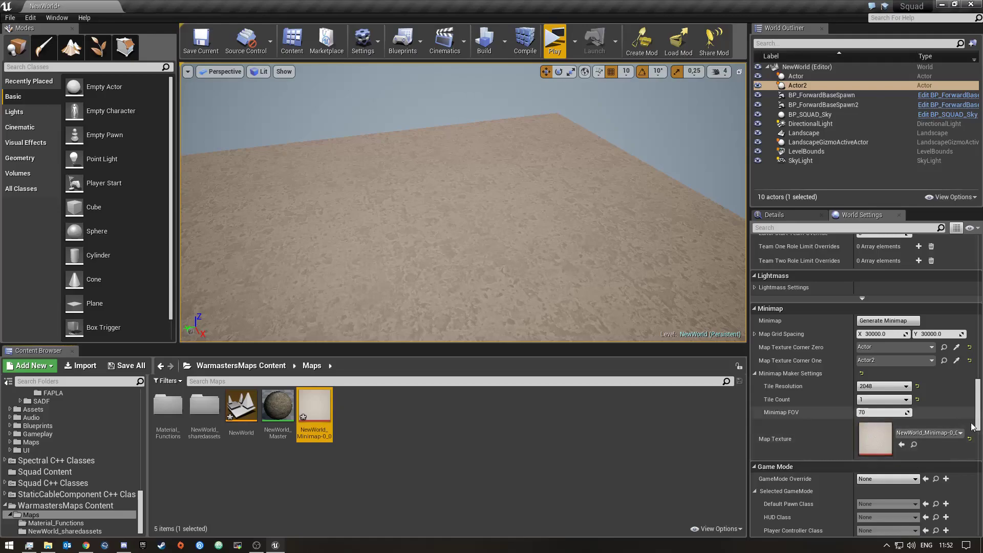
{"action": "right_click_drag", "start_coordinate": [460, 230], "coordinate": [506, 233]}
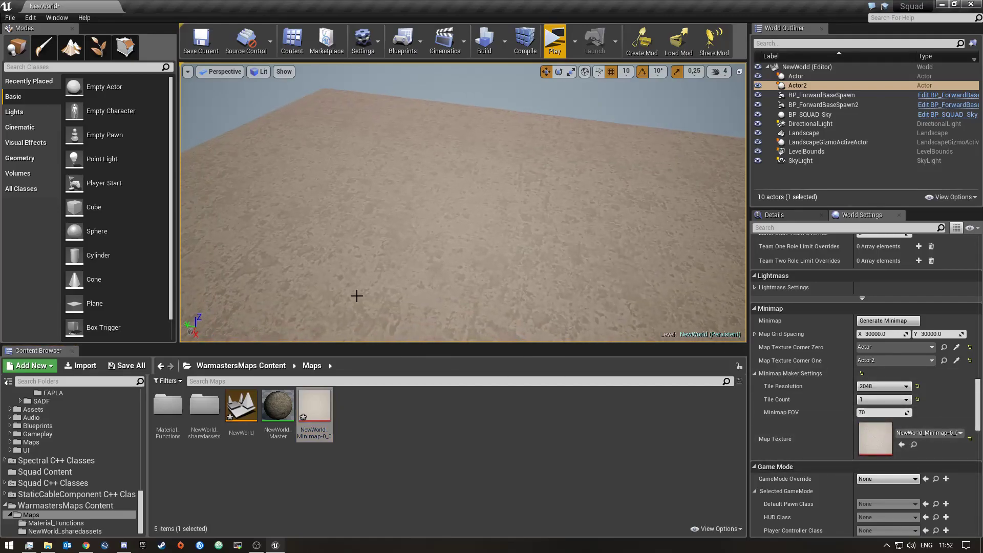
{"action": "left_click", "coordinate": [127, 366]}
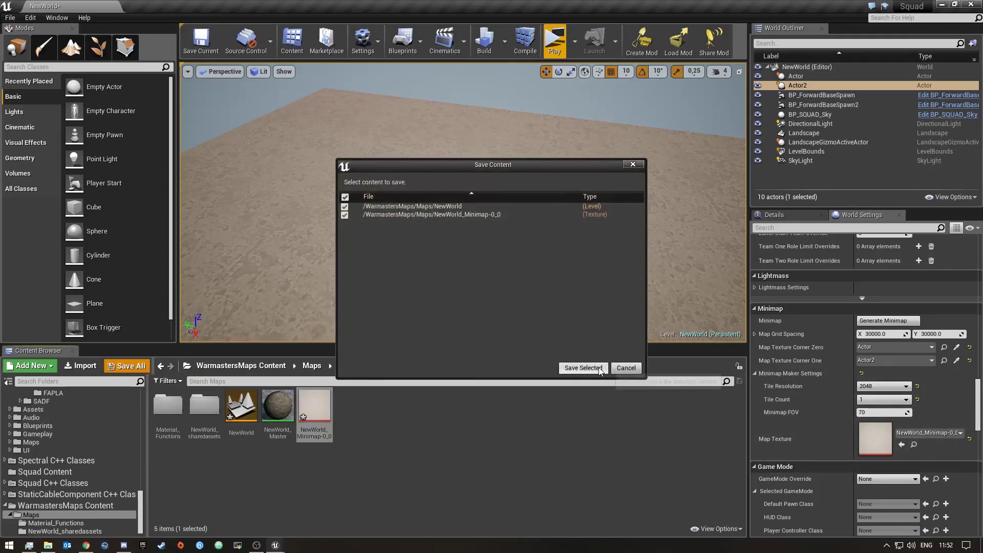
- Save the NewWorld level and minimap texture from the Save Content dialog
{"action": "left_click", "coordinate": [583, 367]}
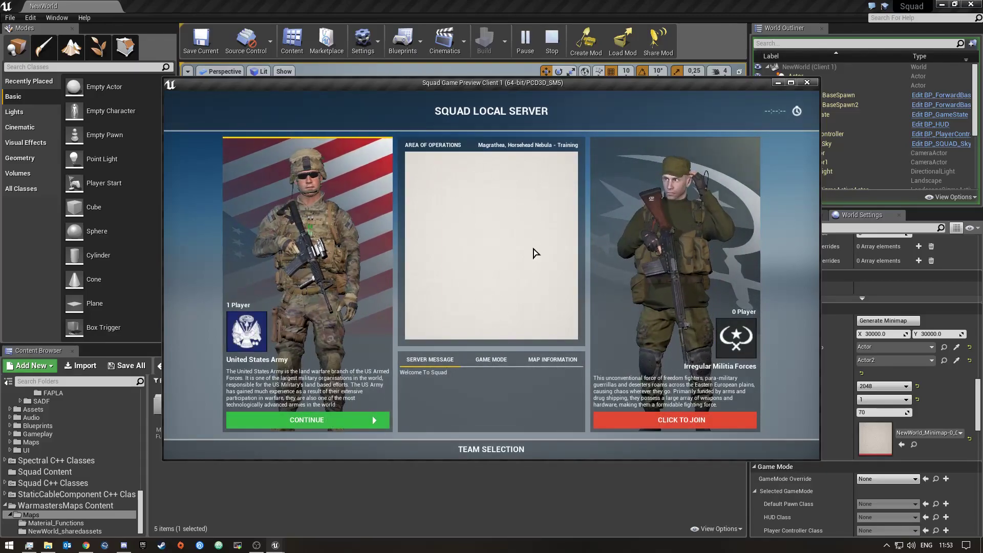
- Continue to deployment, maximize the preview, and deploy at the FOB spawn point
{"action": "left_click", "coordinate": [304, 425]}
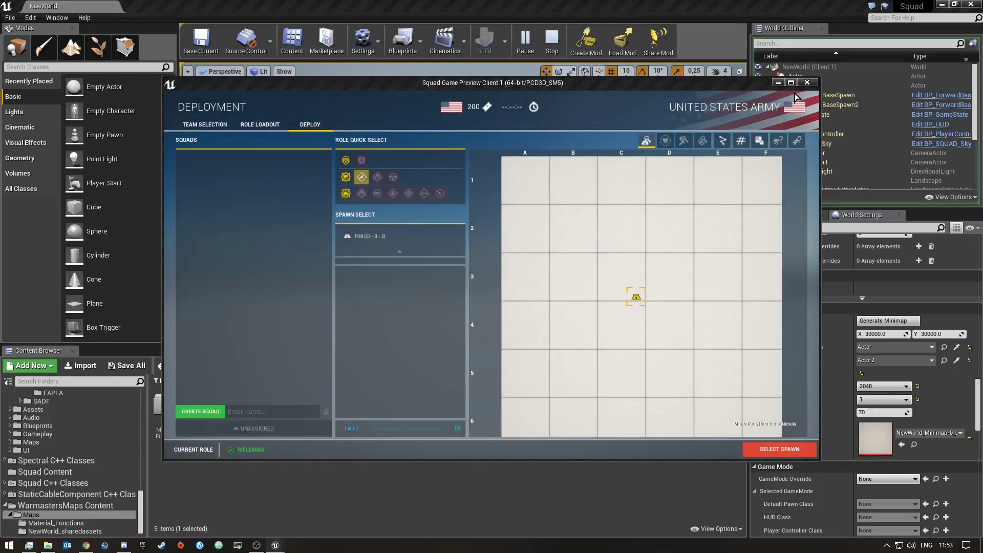
{"action": "key", "text": "super"}
{"action": "key", "text": "super+Up"}
{"action": "scroll", "coordinate": [674, 367], "scroll_direction": "up", "scroll_amount": 5}
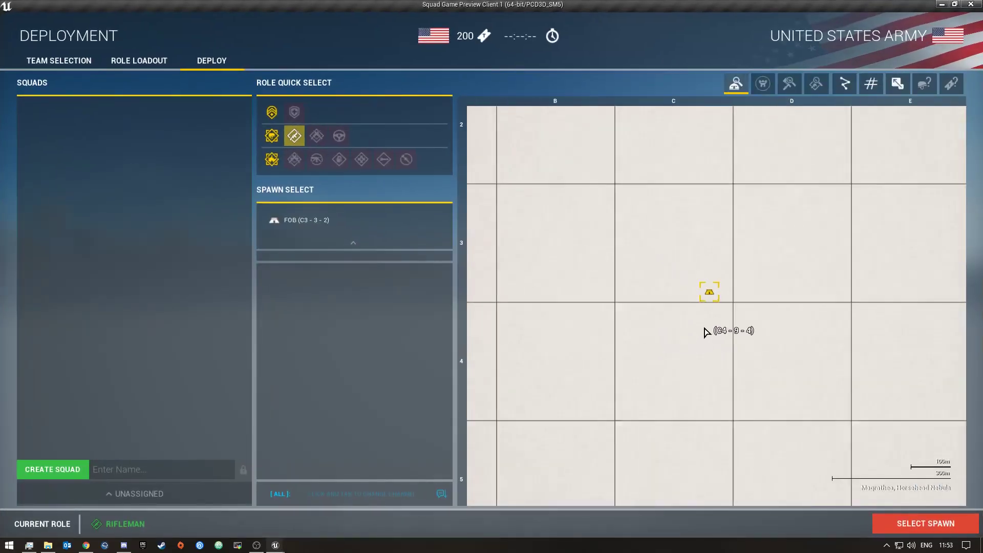
{"action": "scroll", "coordinate": [719, 253], "scroll_direction": "down", "scroll_amount": 4}
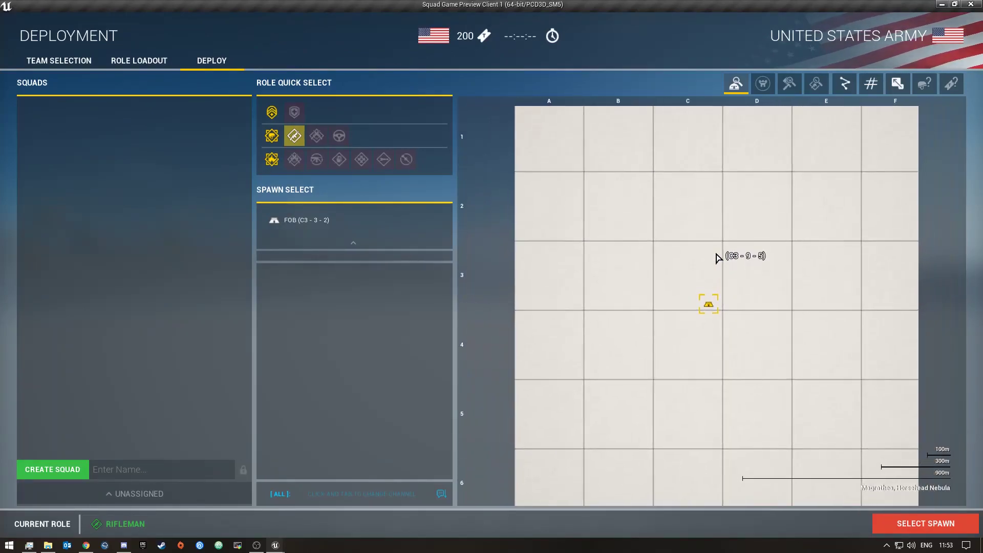
{"action": "left_click", "coordinate": [709, 301]}
{"action": "left_click", "coordinate": [844, 516]}
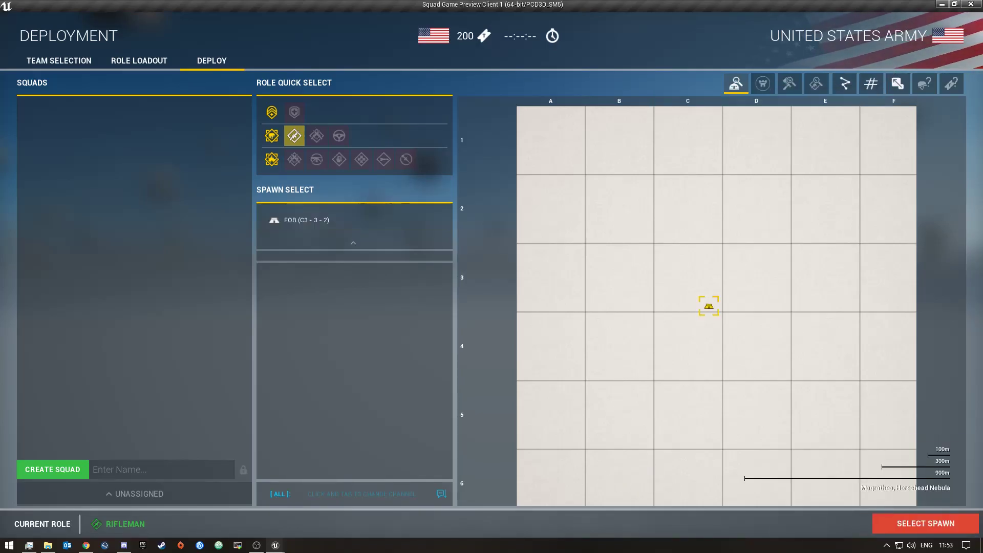
- Close the game preview and scroll World Settings to the Gameplay section
{"action": "left_click", "coordinate": [970, 4]}
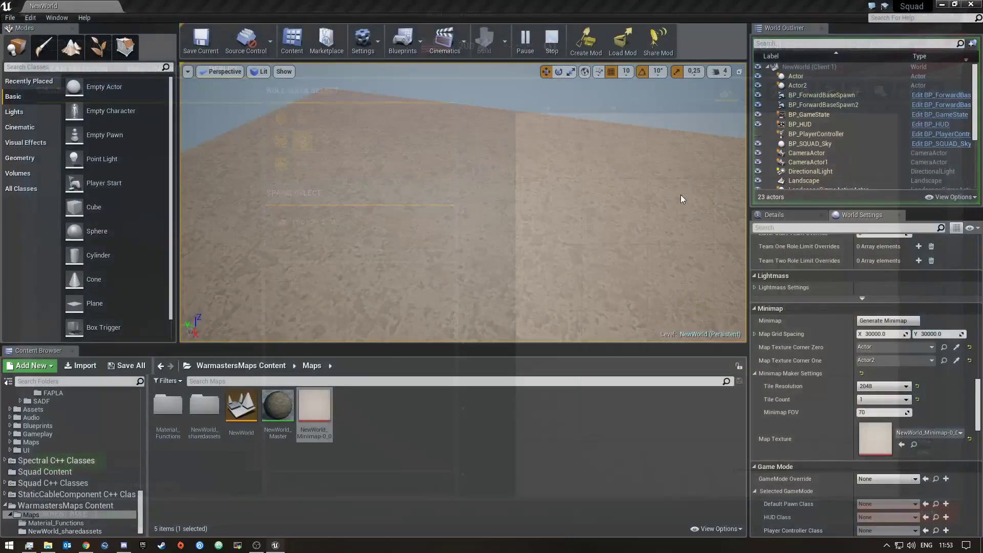
{"action": "scroll", "coordinate": [904, 364], "scroll_direction": "down", "scroll_amount": 5}
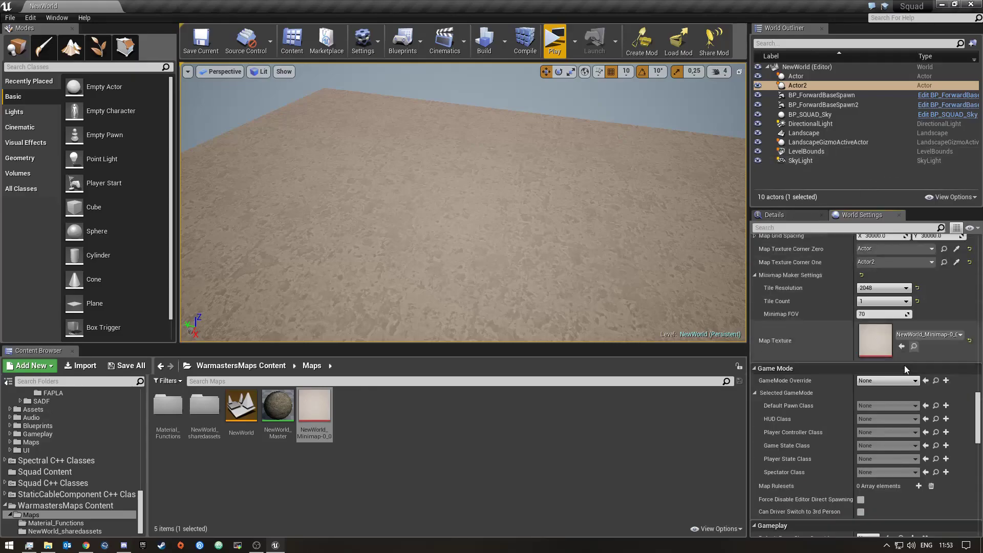
{"action": "scroll", "coordinate": [902, 373], "scroll_direction": "up", "scroll_amount": 10}
{"action": "scroll", "coordinate": [901, 372], "scroll_direction": "up", "scroll_amount": 10}
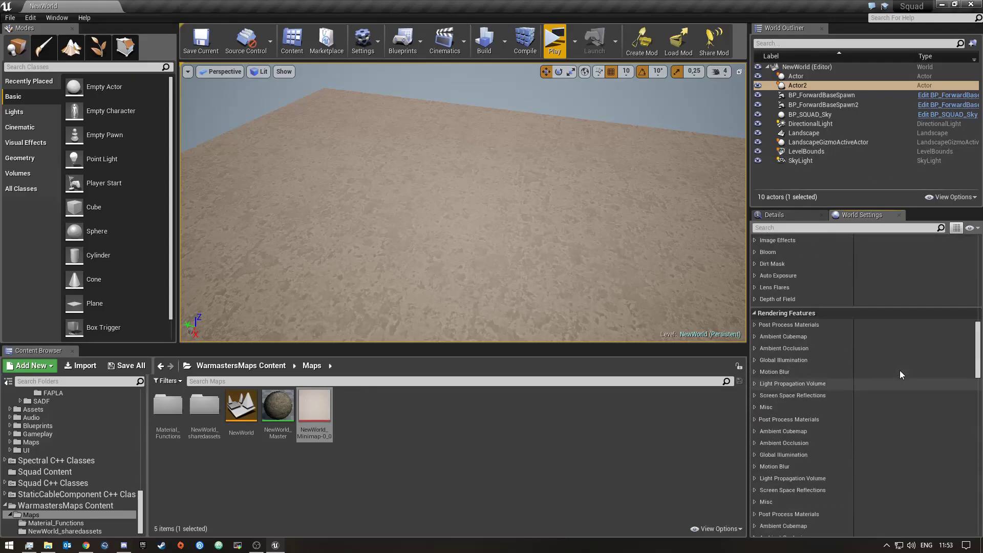
{"action": "scroll", "coordinate": [898, 370], "scroll_direction": "down", "scroll_amount": 10}
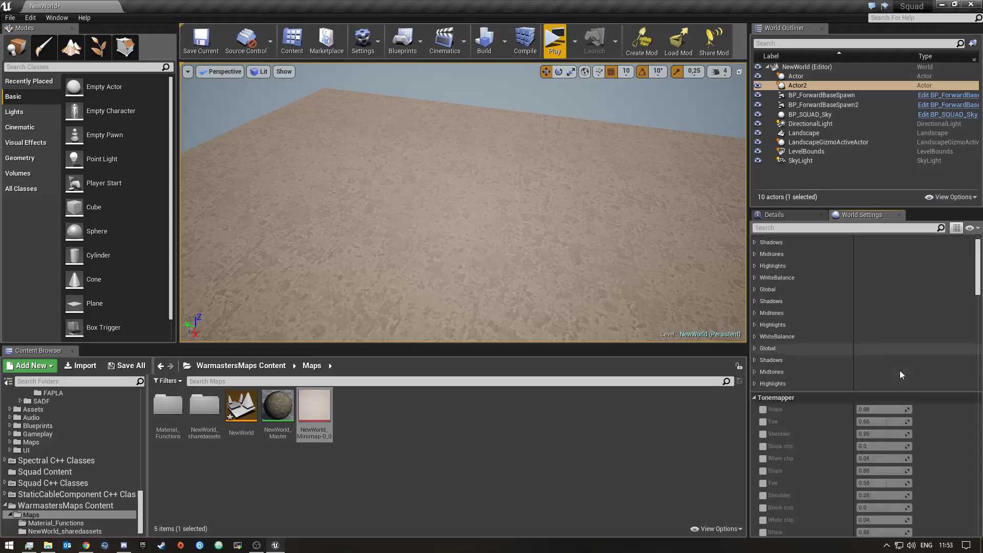
{"action": "scroll", "coordinate": [907, 387], "scroll_direction": "down", "scroll_amount": 15}
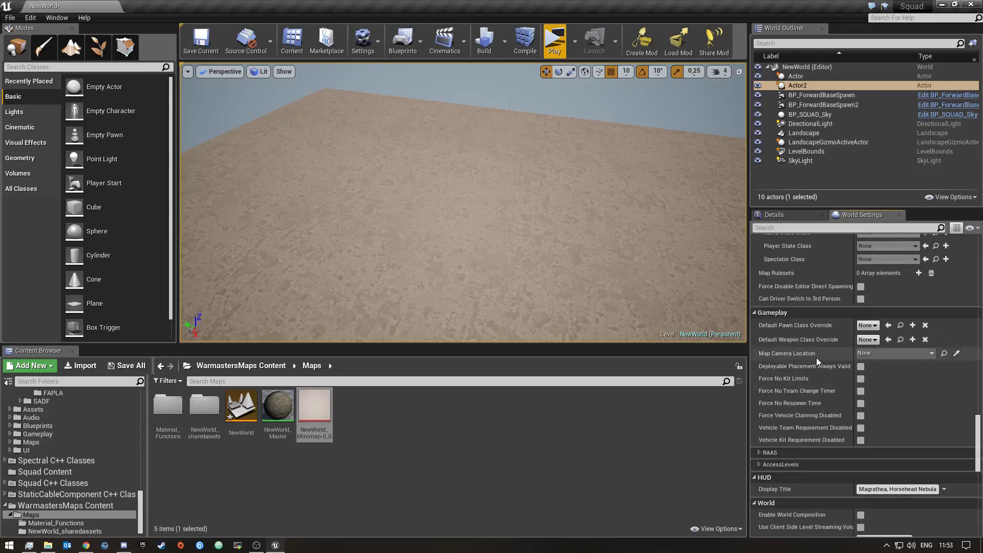
- Enable Force No Kit Limits, No Team Change Timer, No Respawn Time and the three vehicle overrides
{"action": "left_click", "coordinate": [860, 378]}
{"action": "left_click", "coordinate": [861, 391]}
{"action": "left_click", "coordinate": [860, 402]}
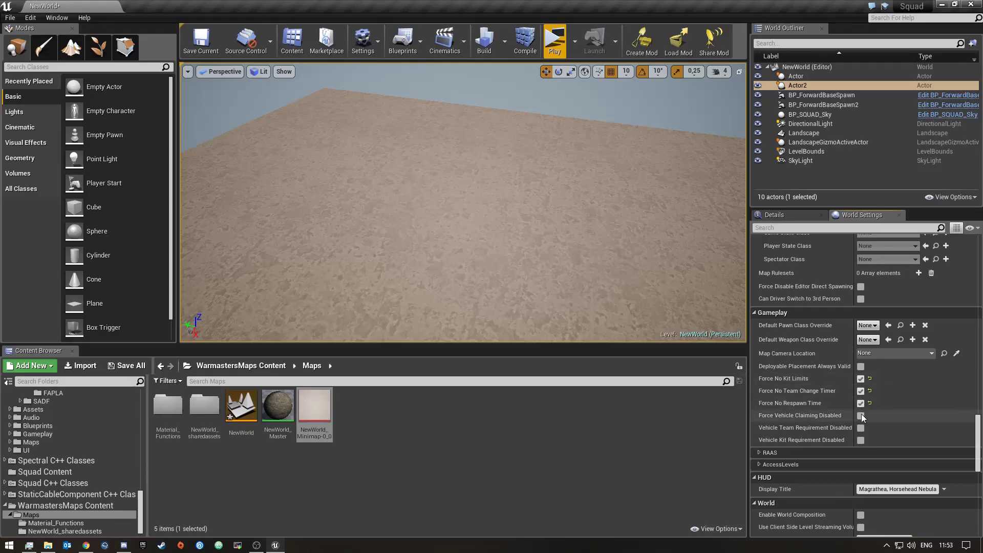
{"action": "left_click", "coordinate": [860, 415]}
{"action": "left_click", "coordinate": [861, 428]}
{"action": "left_click", "coordinate": [860, 440]}
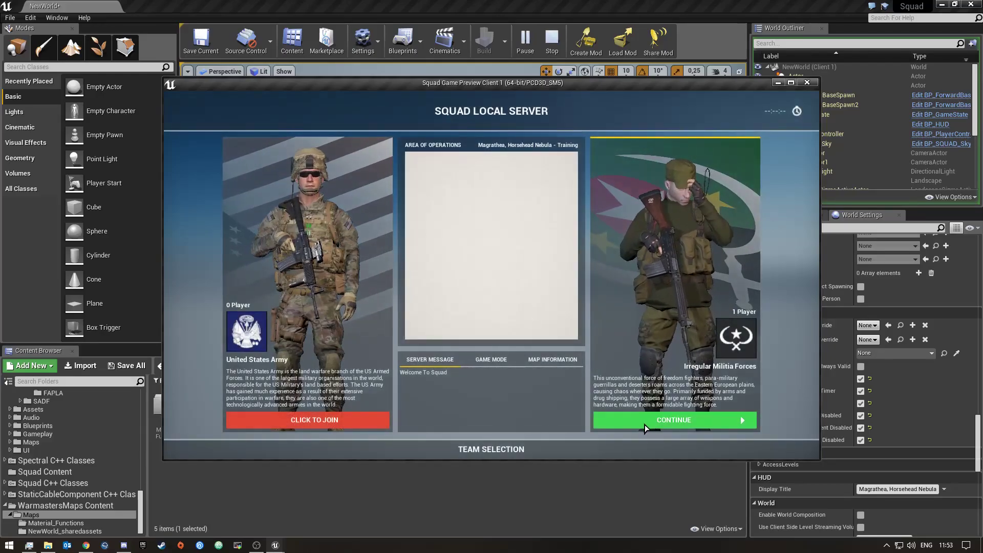
- Join the United States Army team and deploy at the FOB spawn
{"action": "left_click", "coordinate": [338, 422]}
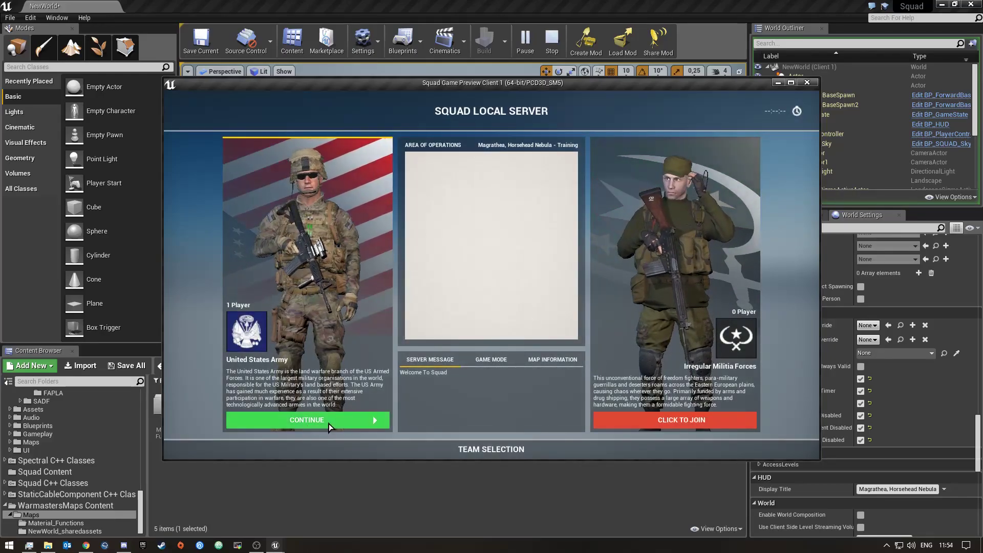
{"action": "left_click", "coordinate": [328, 423]}
{"action": "left_click", "coordinate": [661, 293]}
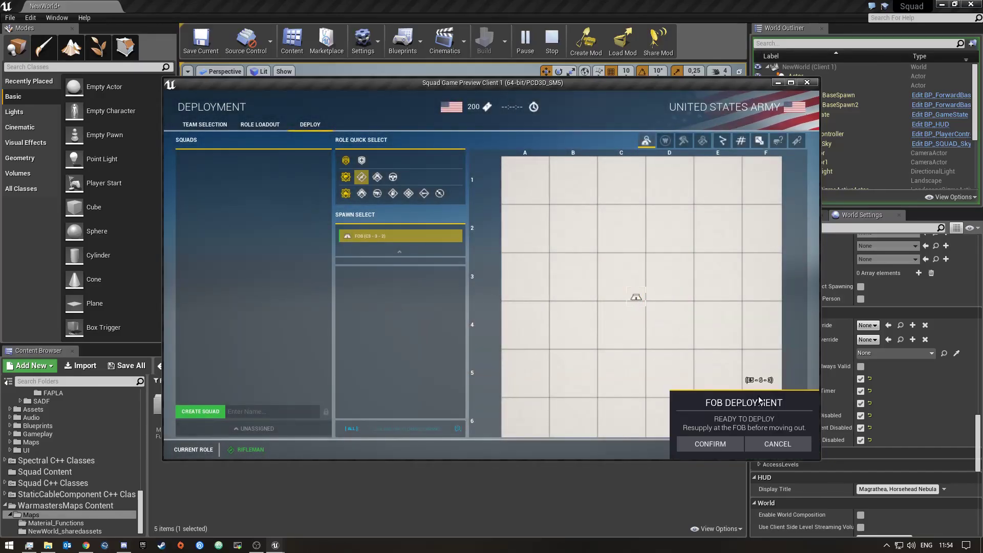
{"action": "left_click", "coordinate": [721, 444]}
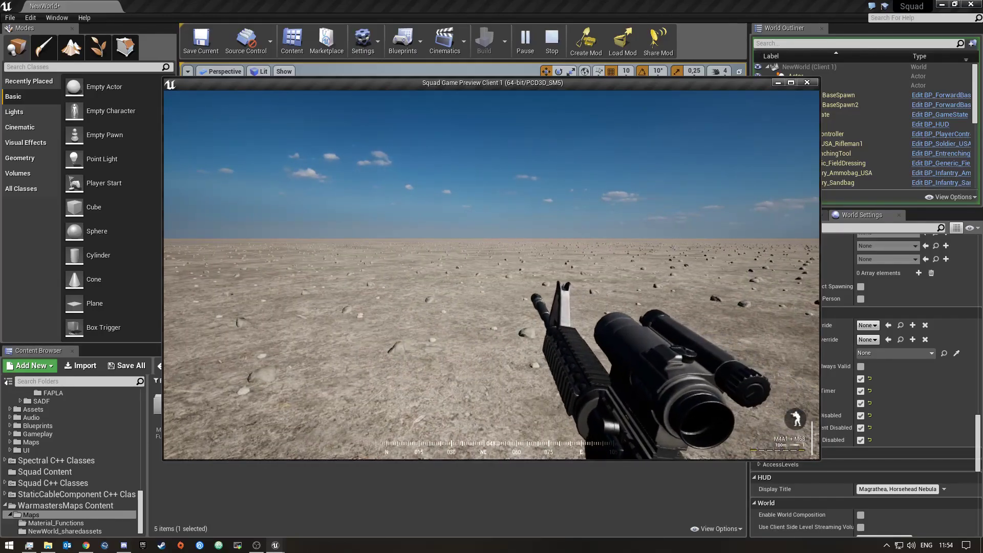
- Reload the rifle, then stop the play preview and return to World Settings
{"action": "key", "text": "r"}
{"action": "key", "text": "Escape"}
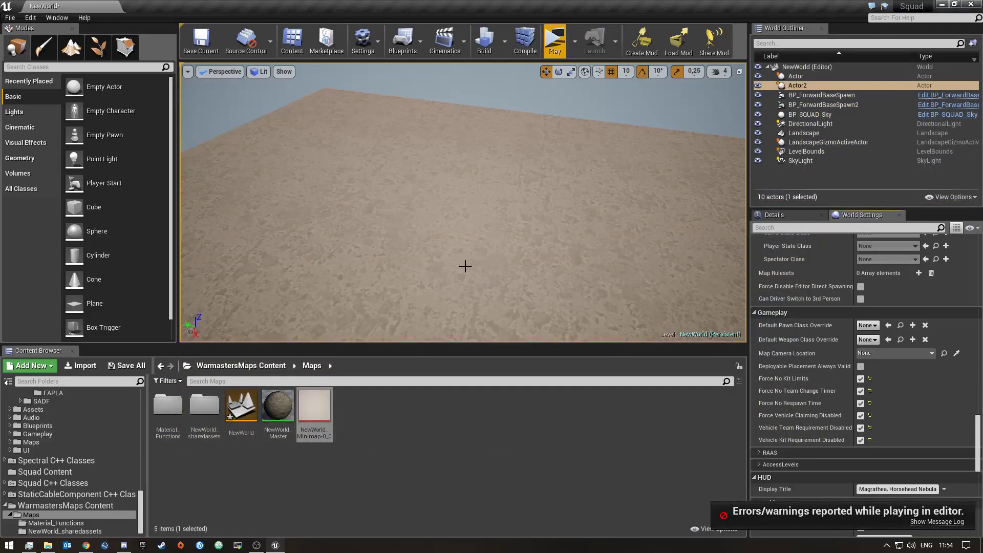
{"action": "scroll", "coordinate": [922, 334], "scroll_direction": "up", "scroll_amount": 10}
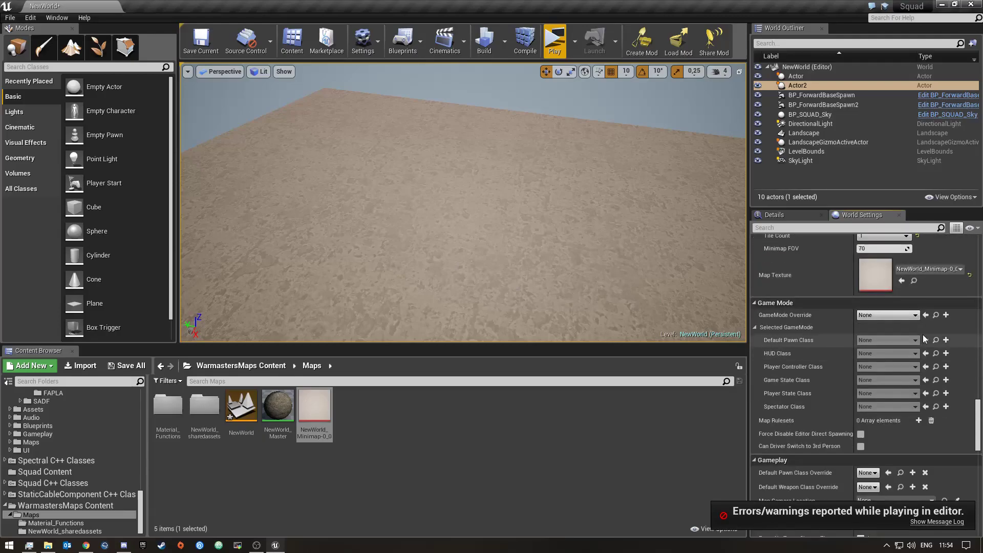
{"action": "scroll", "coordinate": [916, 445], "scroll_direction": "down", "scroll_amount": 3}
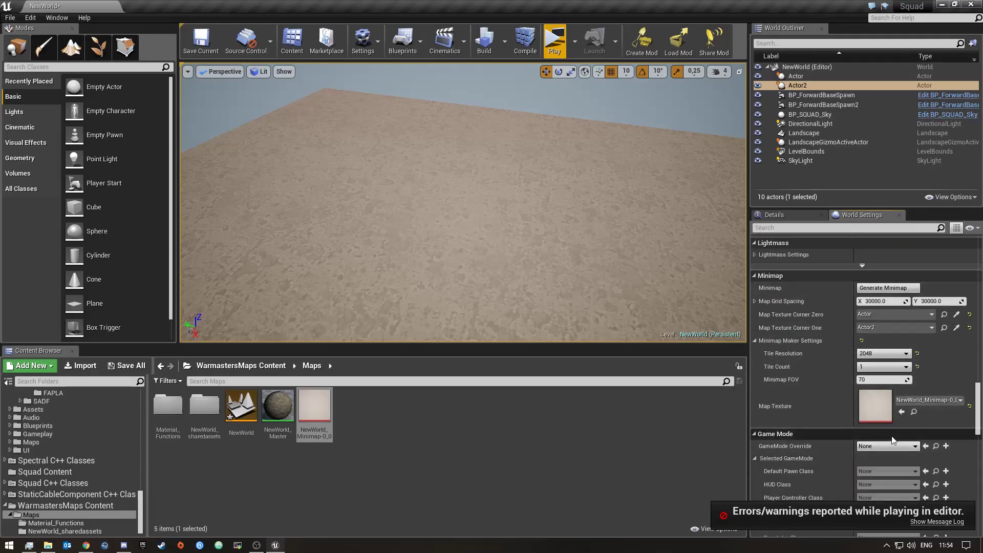